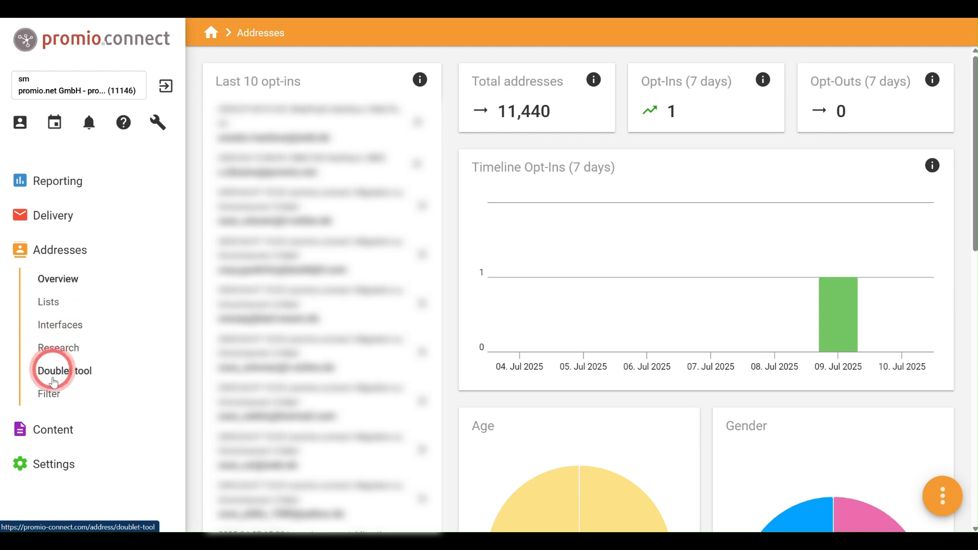
Step: Create an address filter directory named "Filter Demo" under promio.connect Demo / Mitarbeiter Filter / sm
left_click(51, 395)
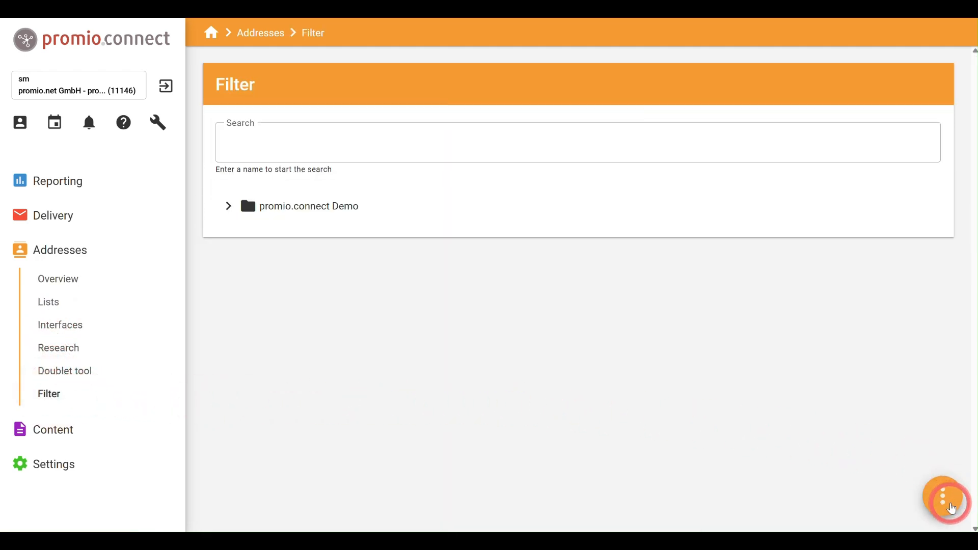
left_click(951, 508)
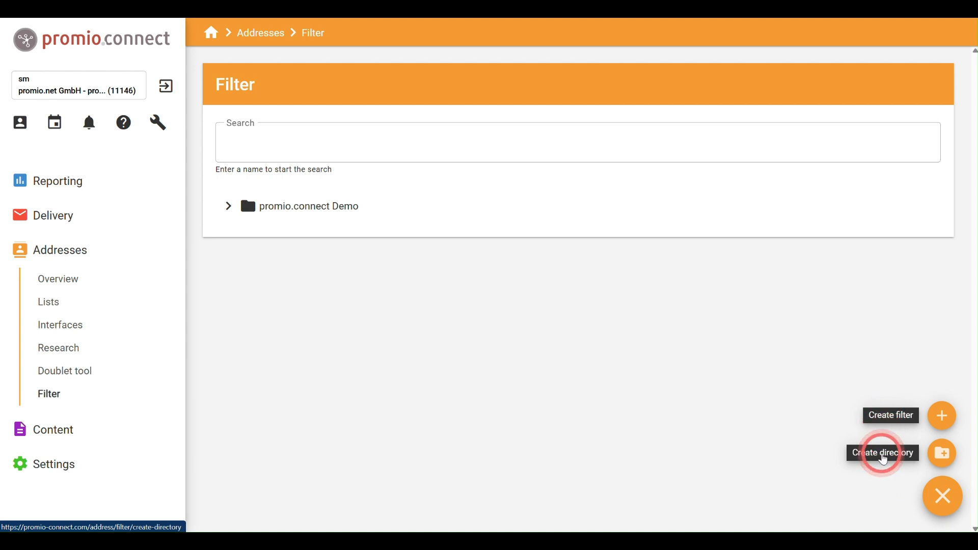
left_click(884, 460)
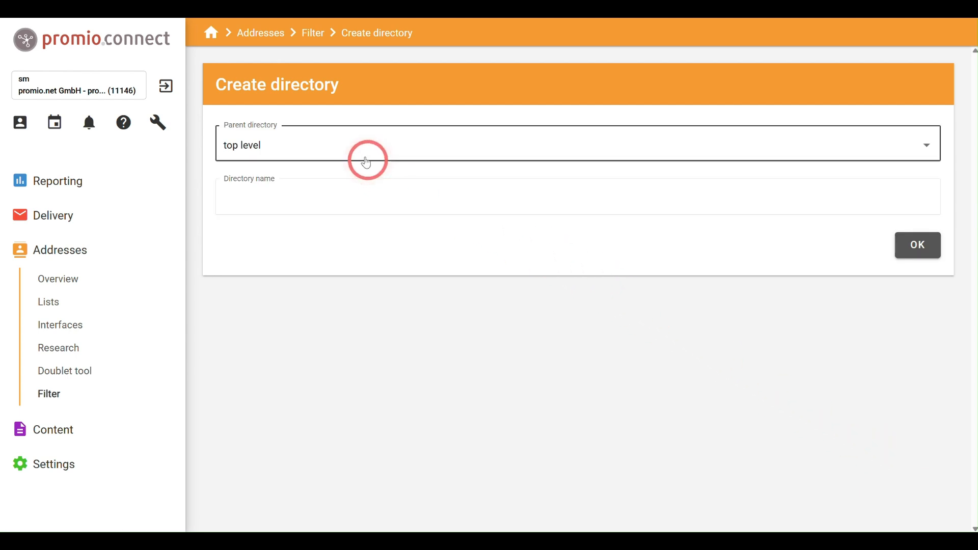
left_click(368, 162)
type("sm")
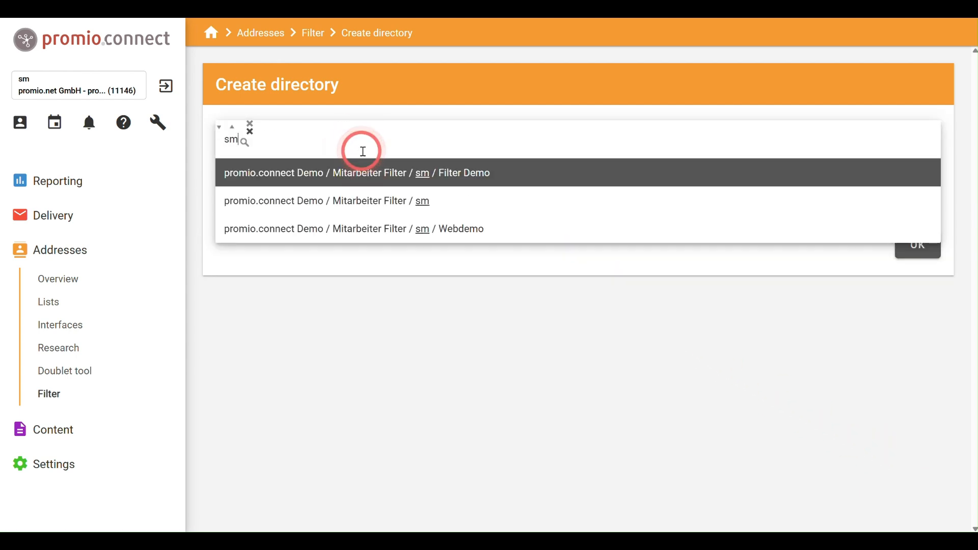
left_click(365, 199)
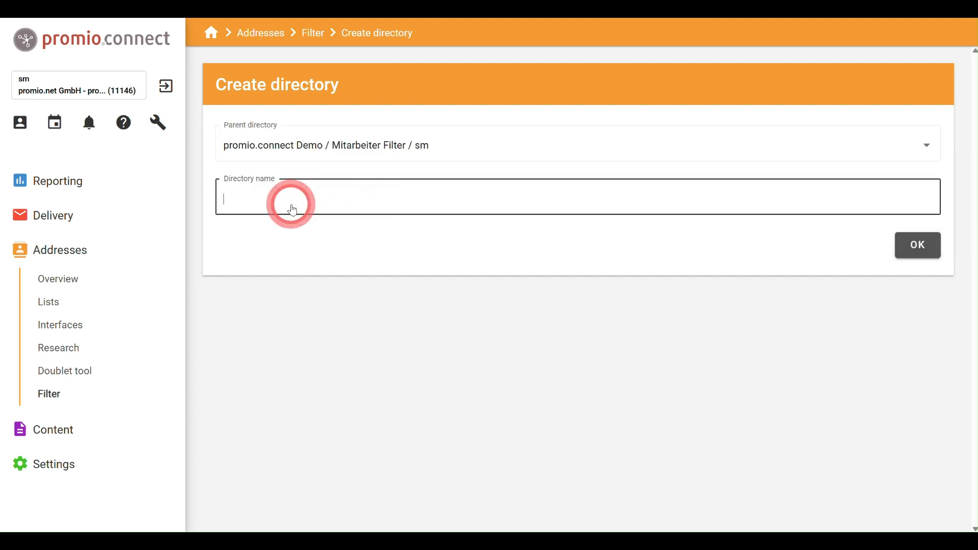
type("Filter Demo")
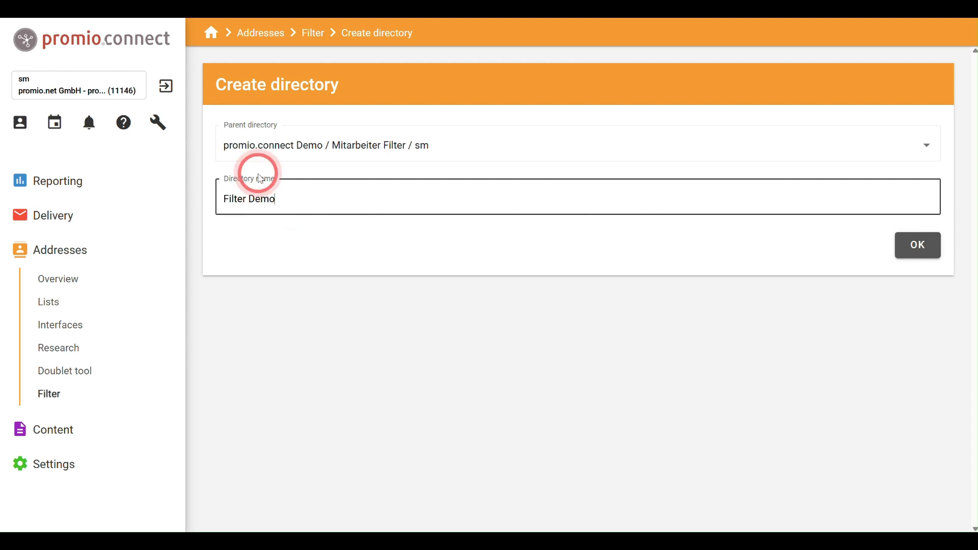
left_click(911, 248)
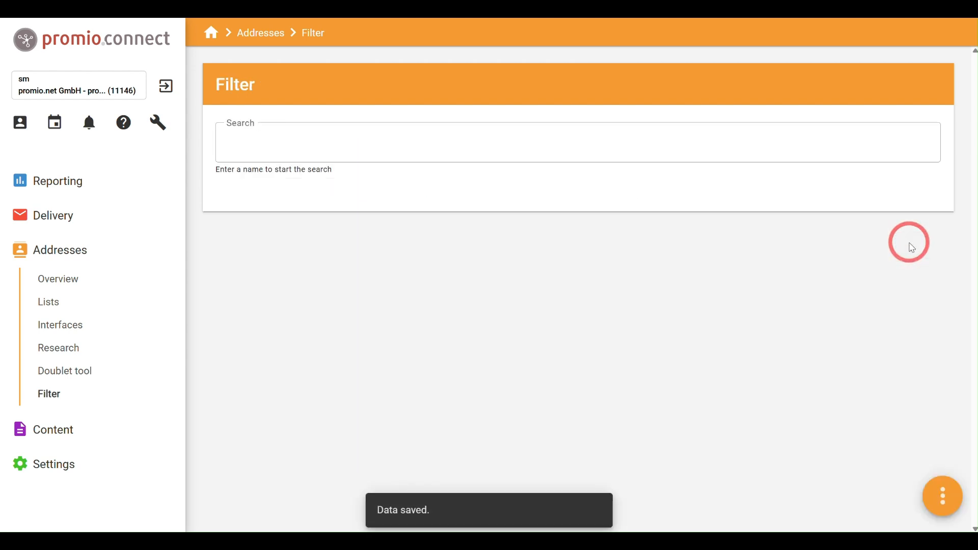
Step: Start a new filter named "Filter Demo" and assign it to the directory promio.connect Demo / Mitarbeiter Filter / sm / Filter Demo
left_click(939, 504)
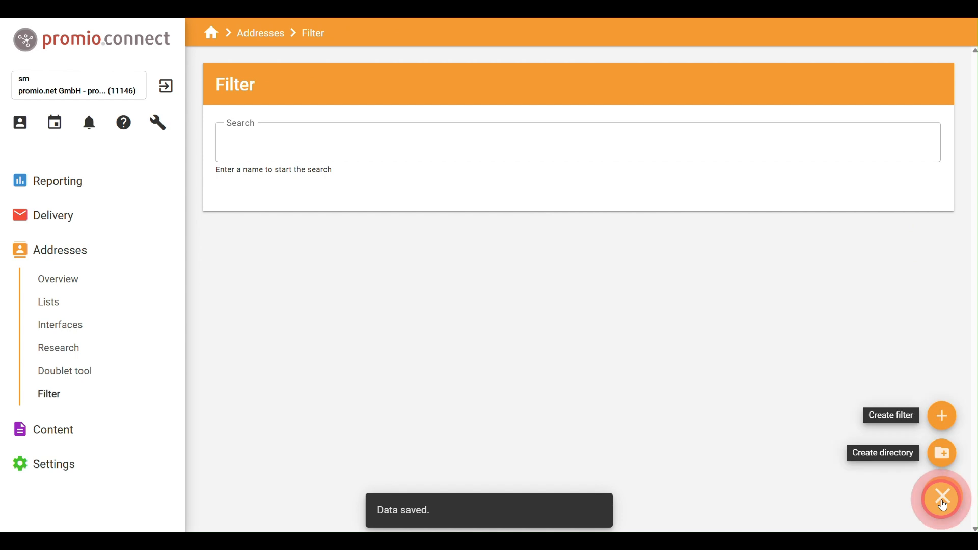
left_click(897, 418)
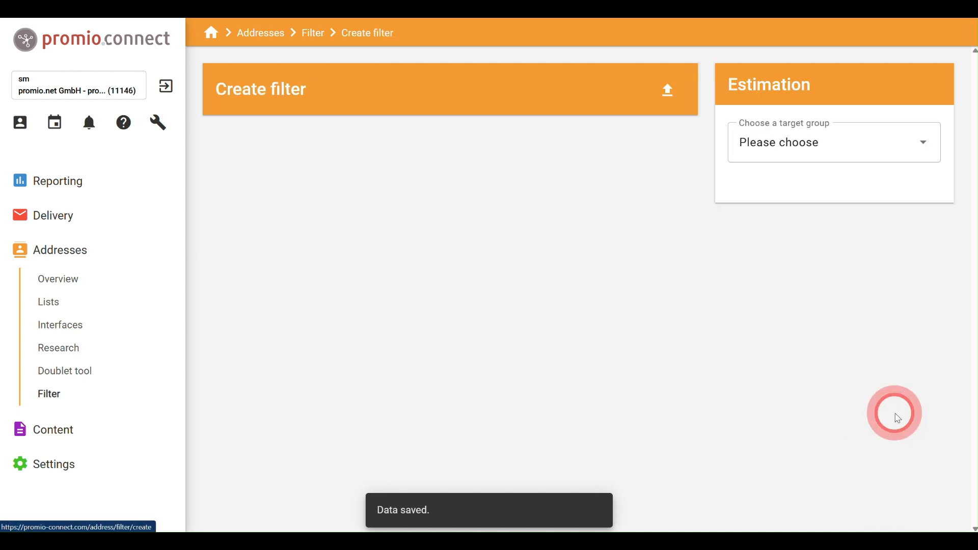
left_click(299, 160)
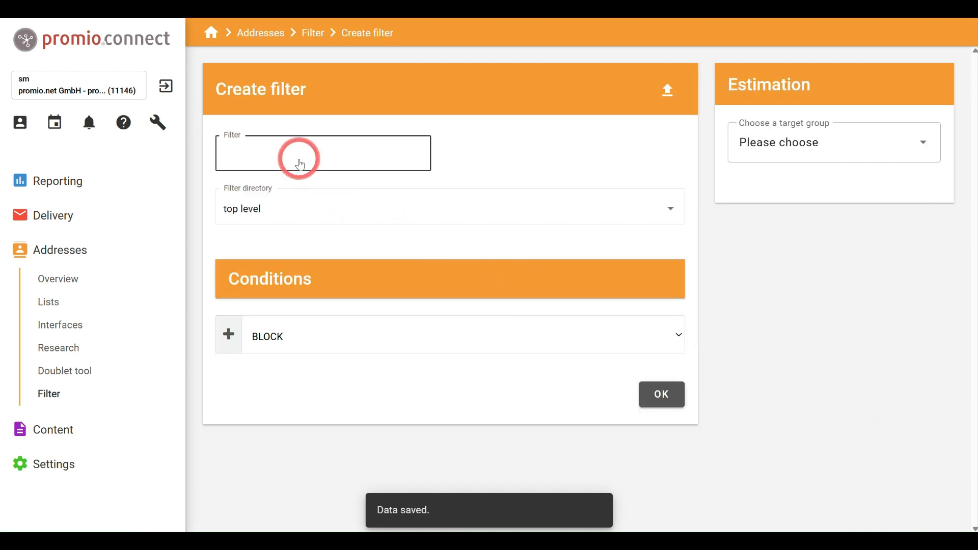
type("Filter Demo")
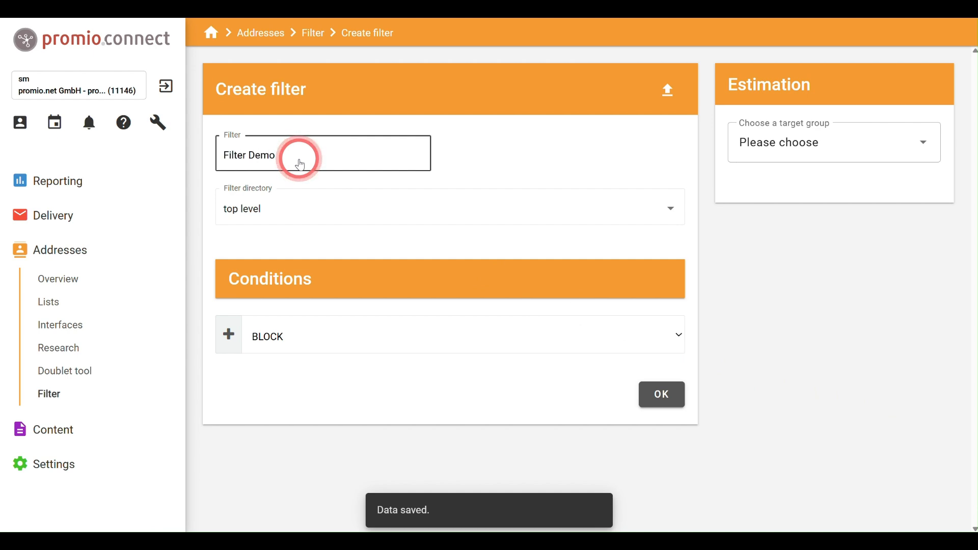
left_click(291, 194)
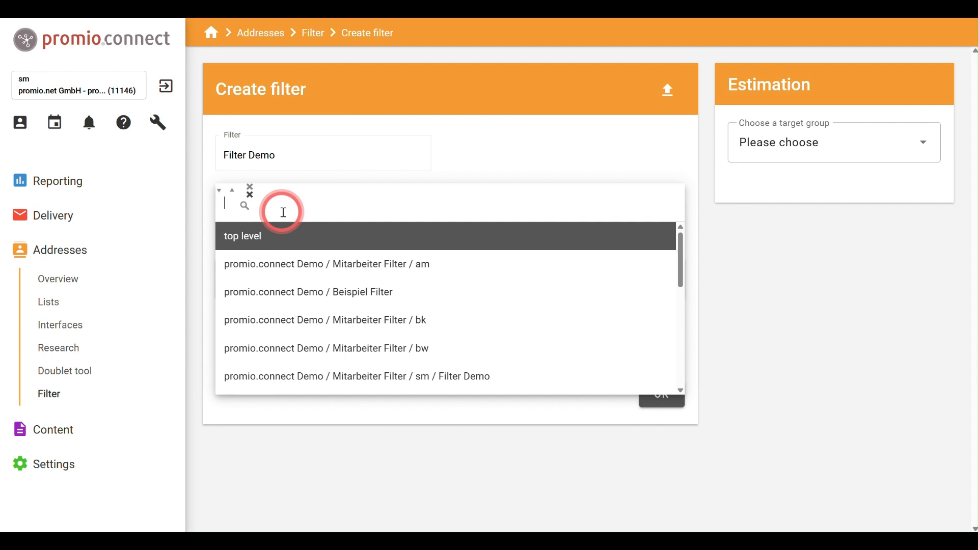
type("sm")
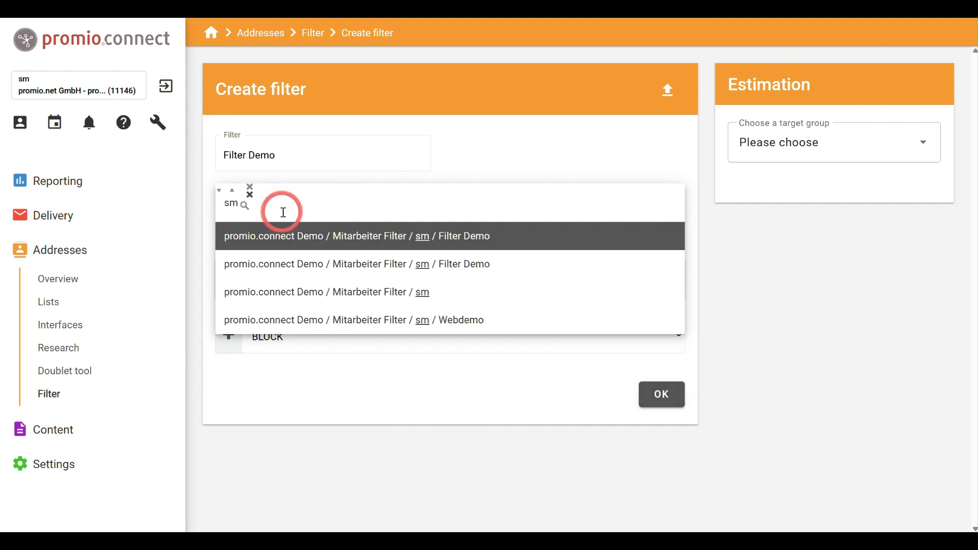
left_click(308, 236)
Step: Add a Personal data condition to the filter
left_click(290, 334)
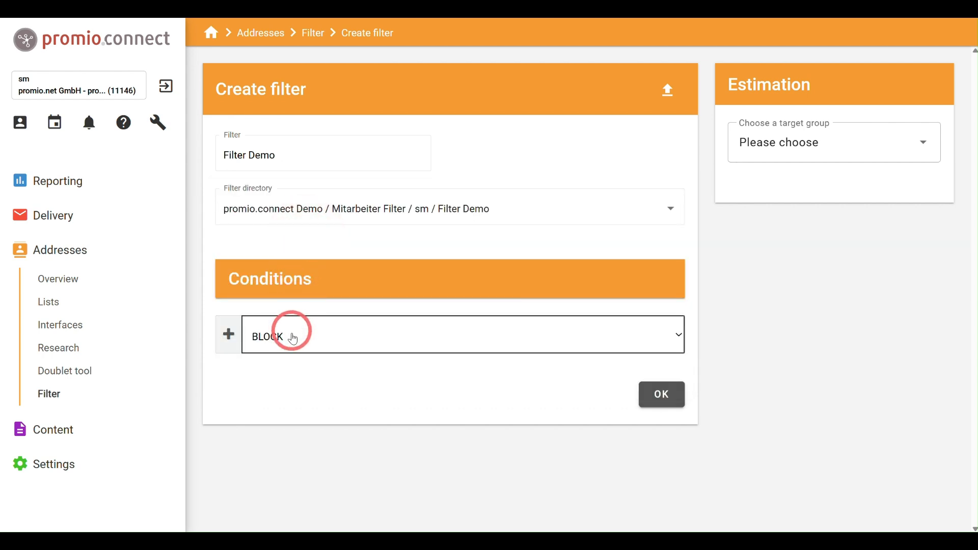
left_click(292, 345)
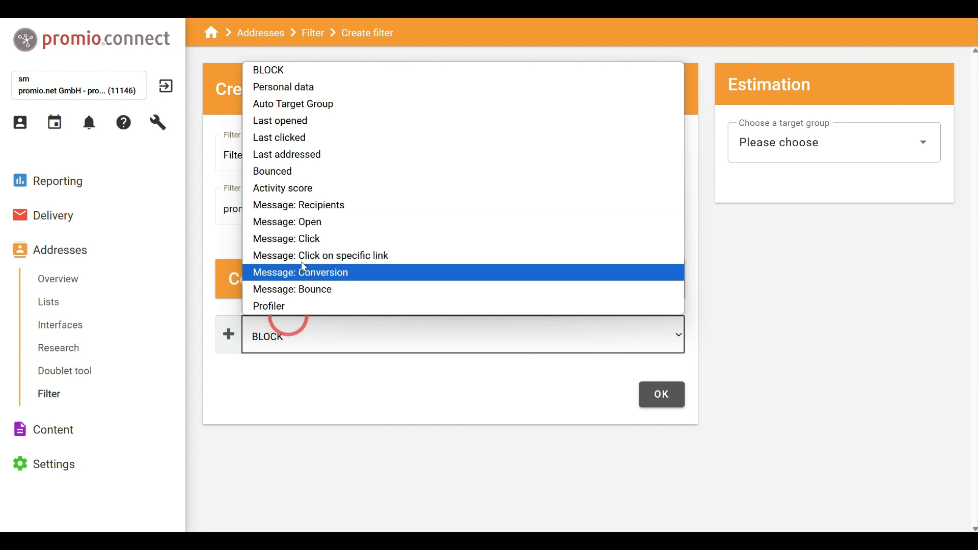
left_click(298, 88)
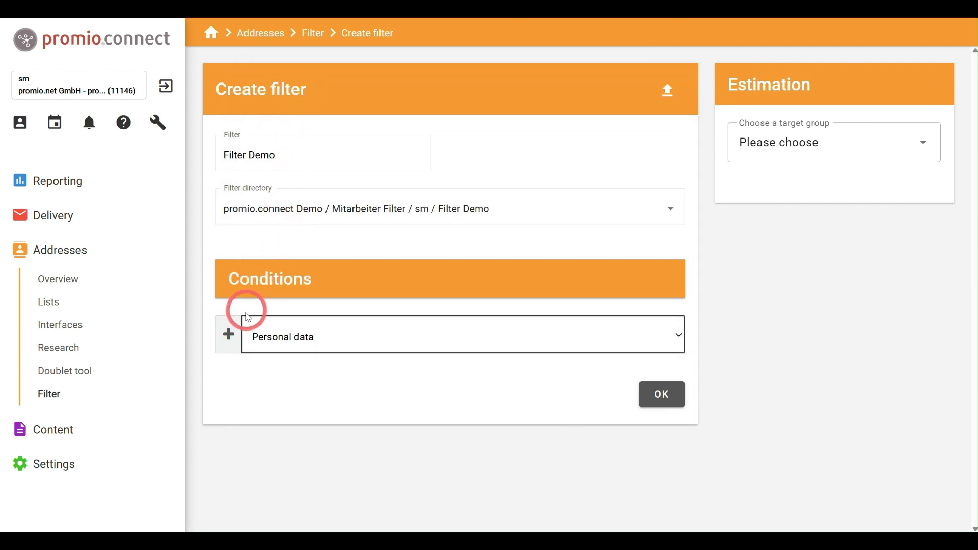
left_click(229, 336)
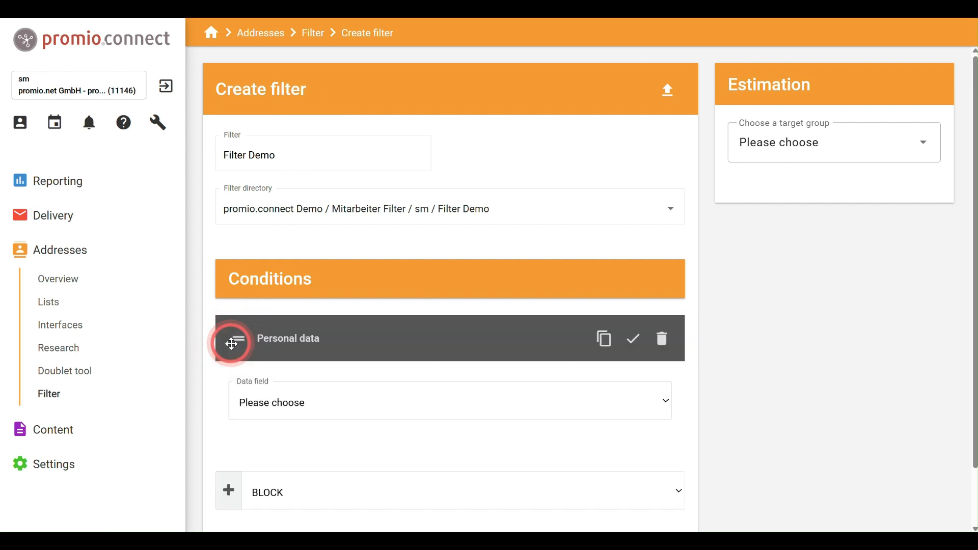
scroll(232, 350, "down", 1)
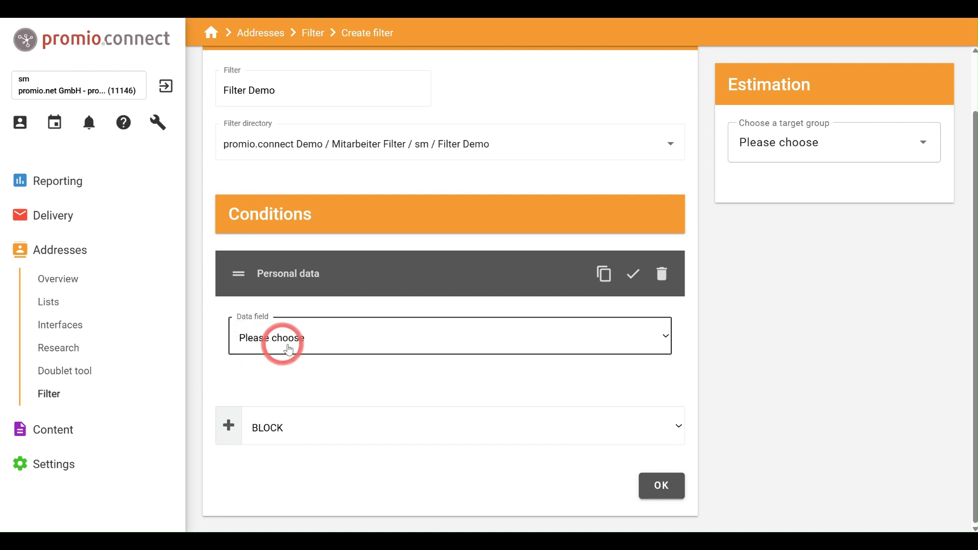
left_click(336, 343)
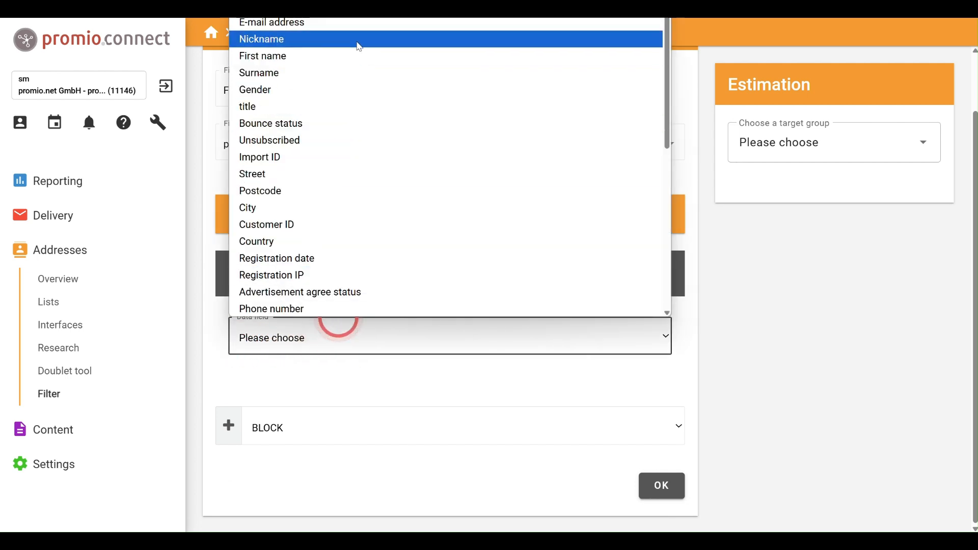
left_click(359, 26)
left_click(271, 388)
left_click(276, 393)
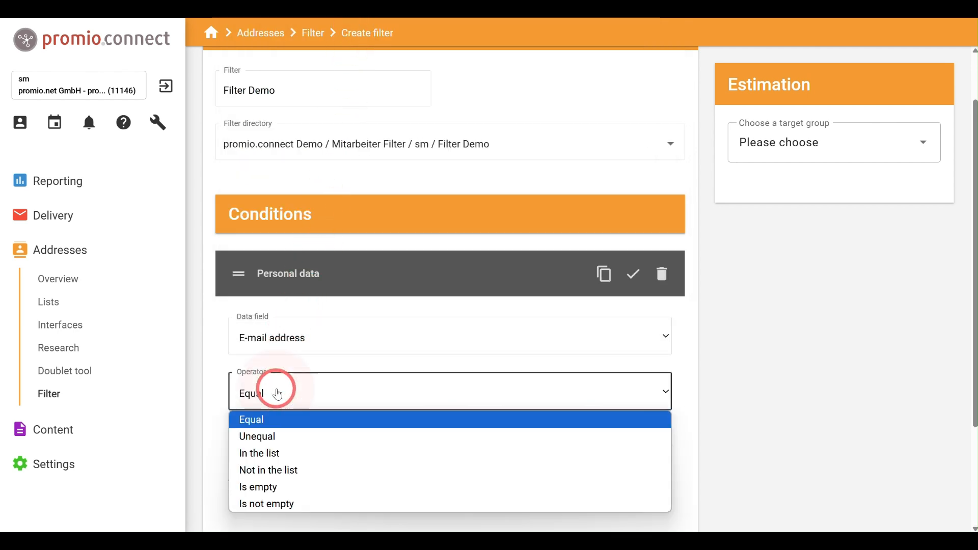
left_click(277, 393)
left_click(265, 439)
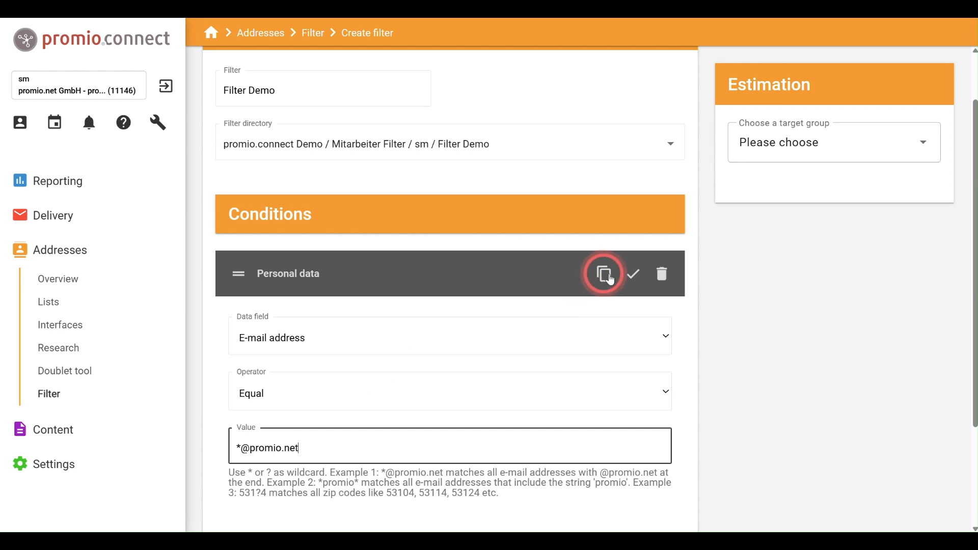
left_click(633, 274)
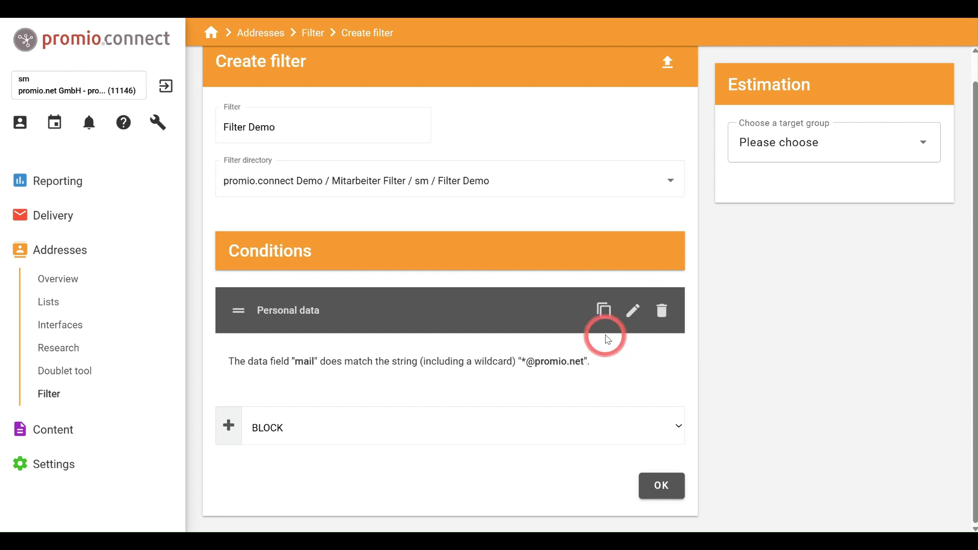
Step: Duplicate the e-mail condition and change the copy to Gender Equal male, applying the change
left_click(606, 317)
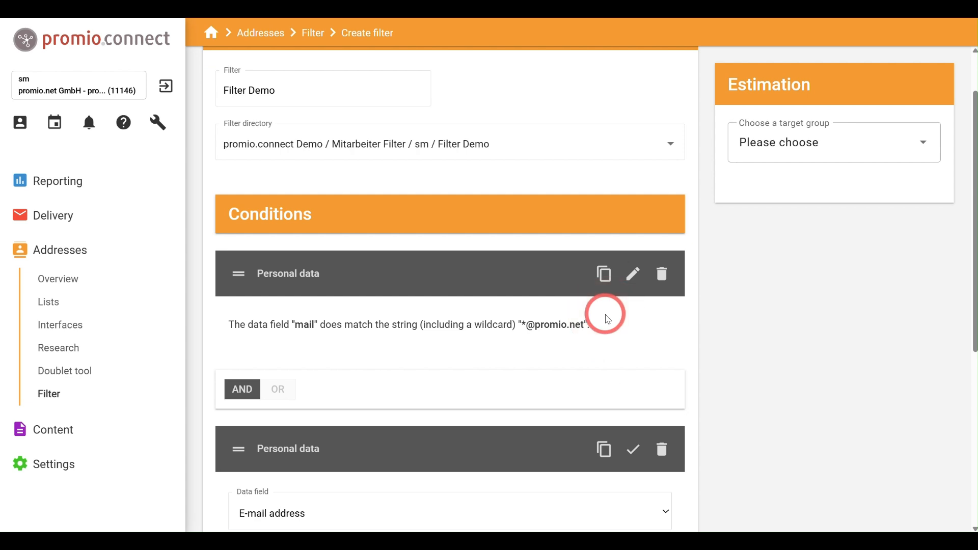
scroll(601, 313, "down", 6)
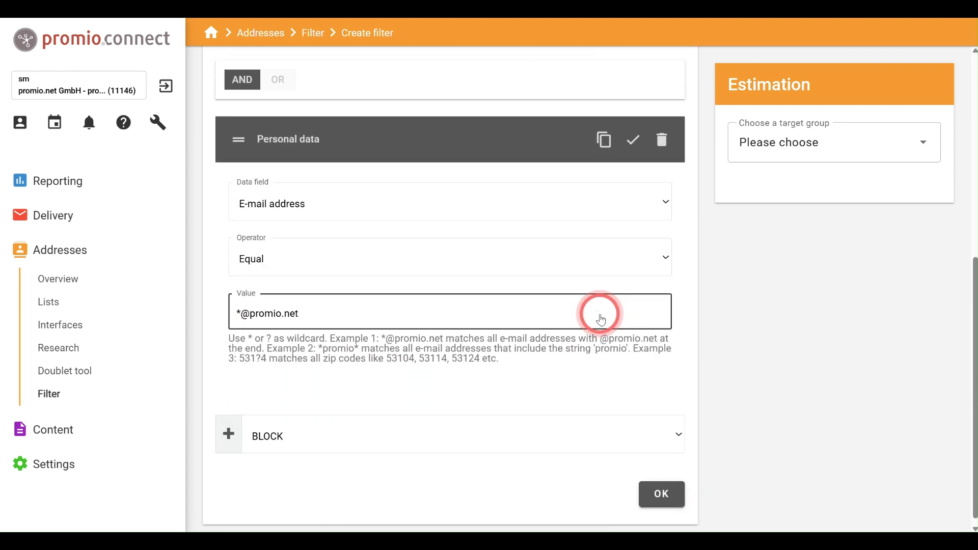
left_click(330, 217)
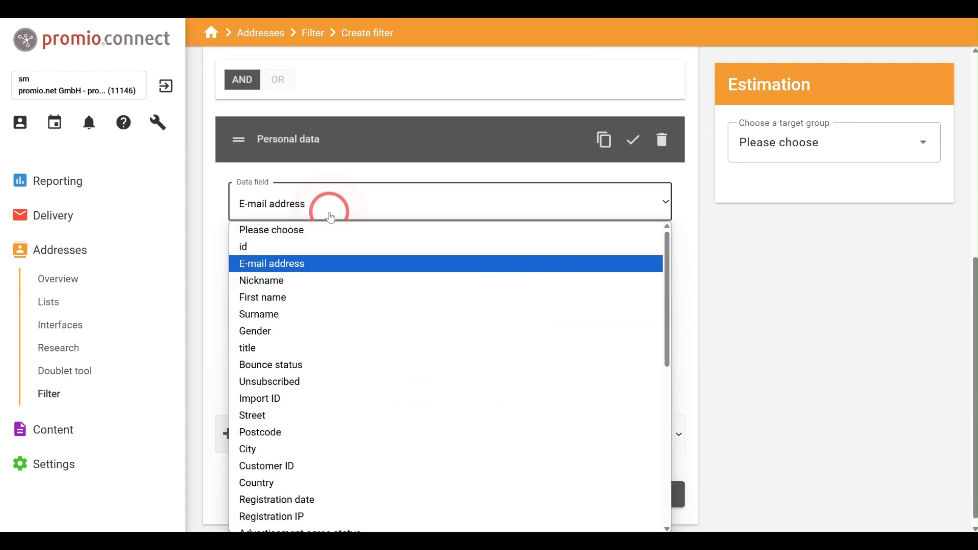
left_click(292, 330)
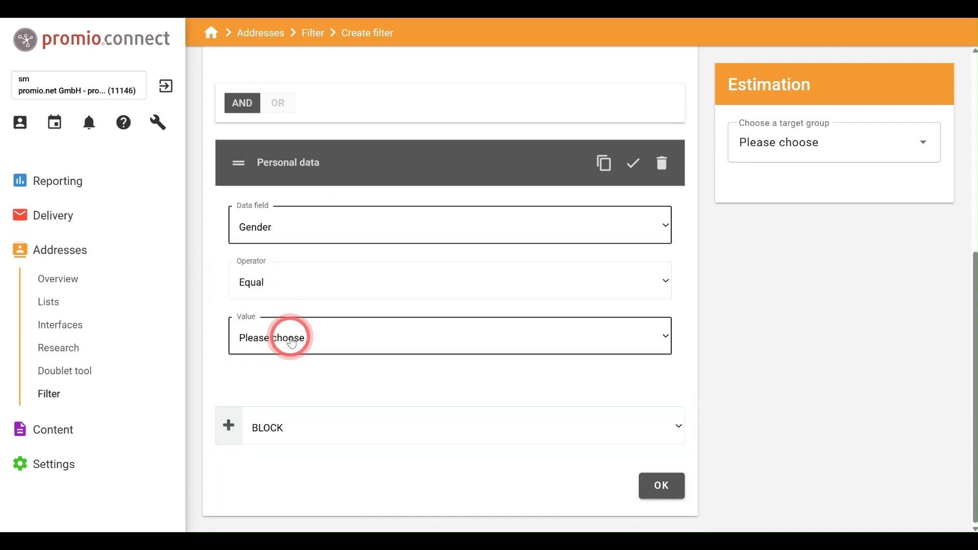
left_click(293, 334)
left_click(287, 383)
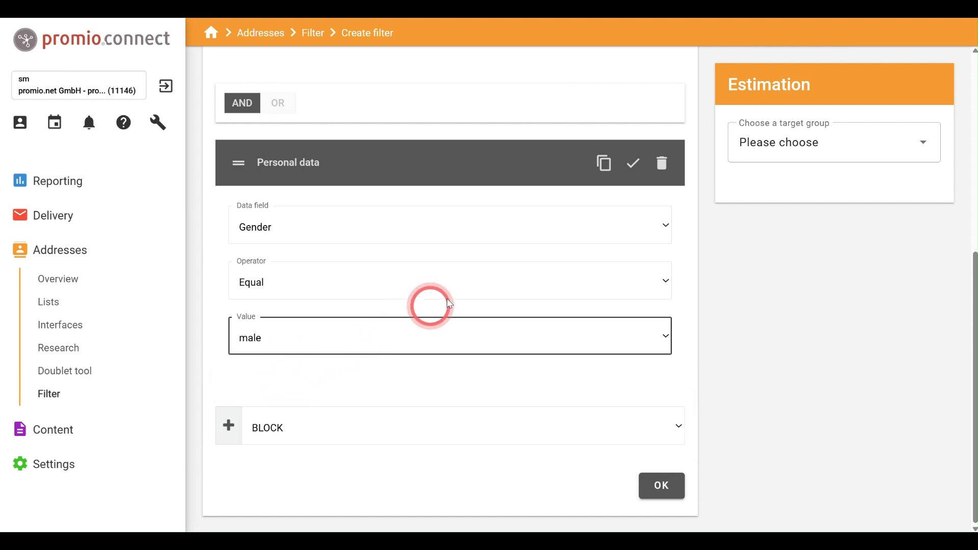
left_click(633, 163)
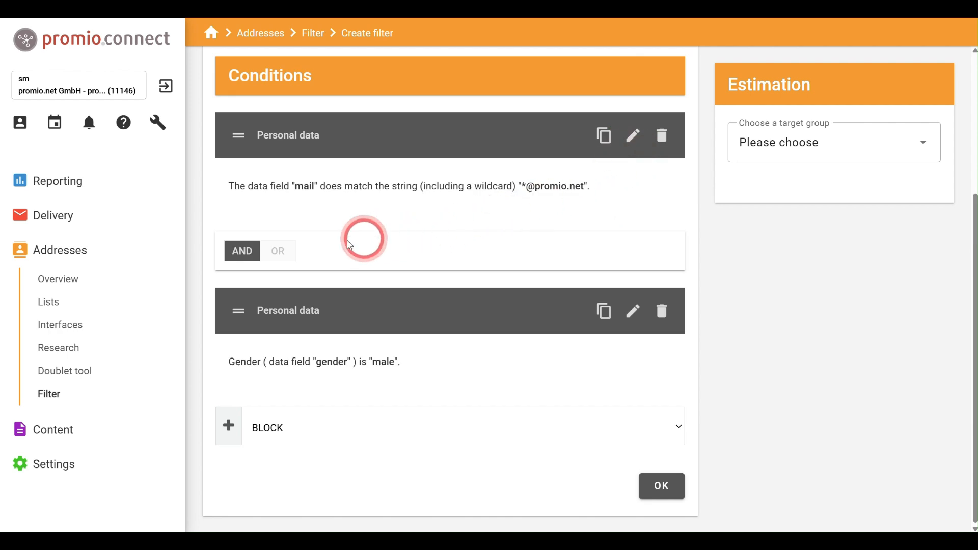
Step: Switch the link between the e-mail and gender conditions to OR and back to AND
left_click(285, 259)
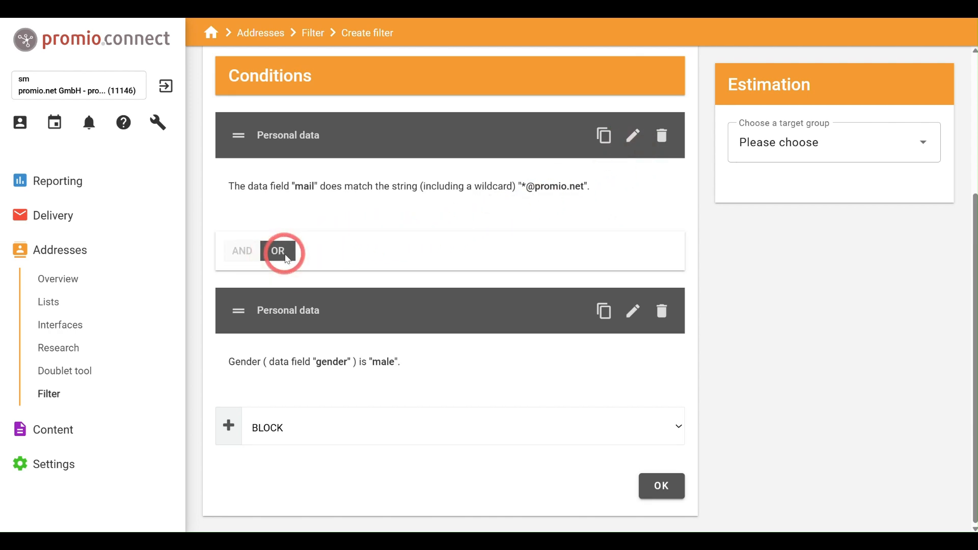
left_click(243, 261)
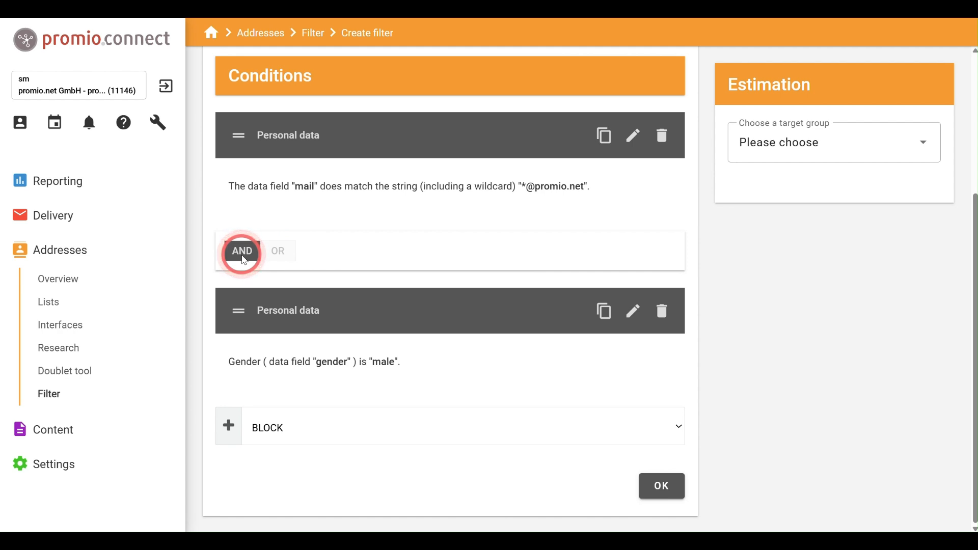
Step: Add an empty nested block after the gender condition, view its condition types and delete the block again
left_click(234, 441)
scroll(234, 441, "down", 3)
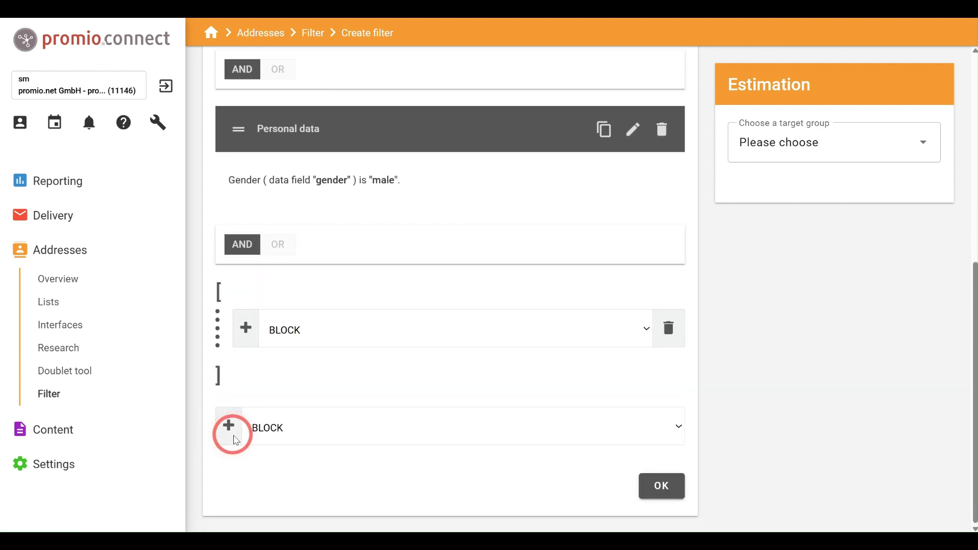
left_click(317, 339)
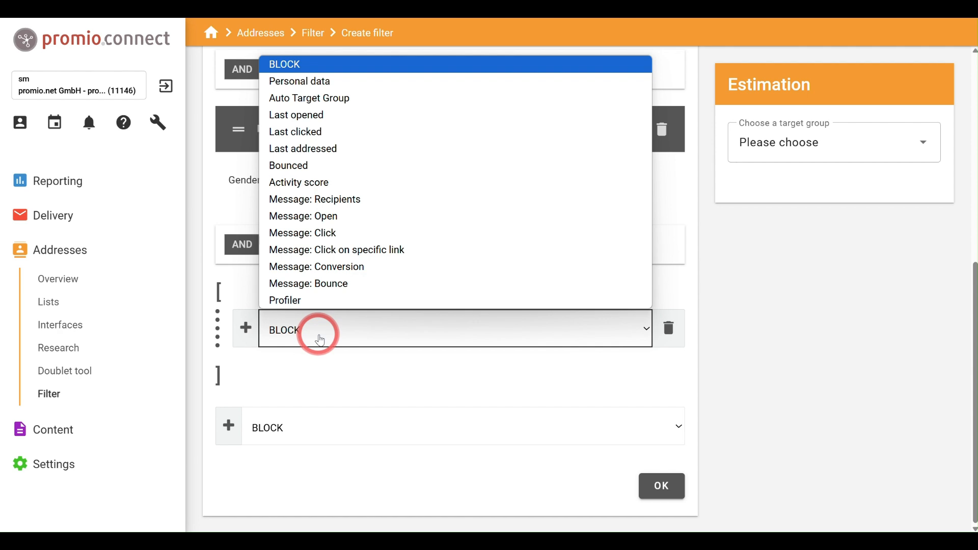
left_click(320, 340)
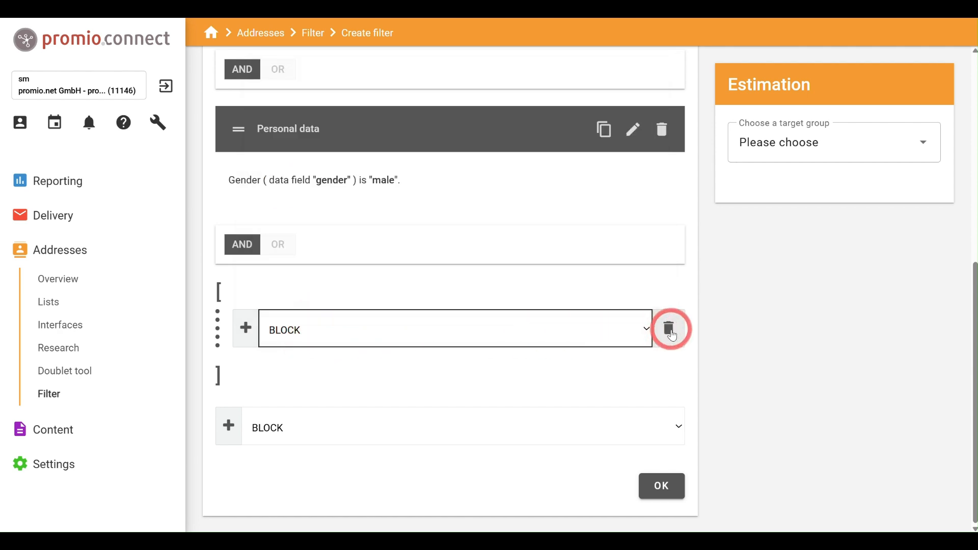
left_click(669, 332)
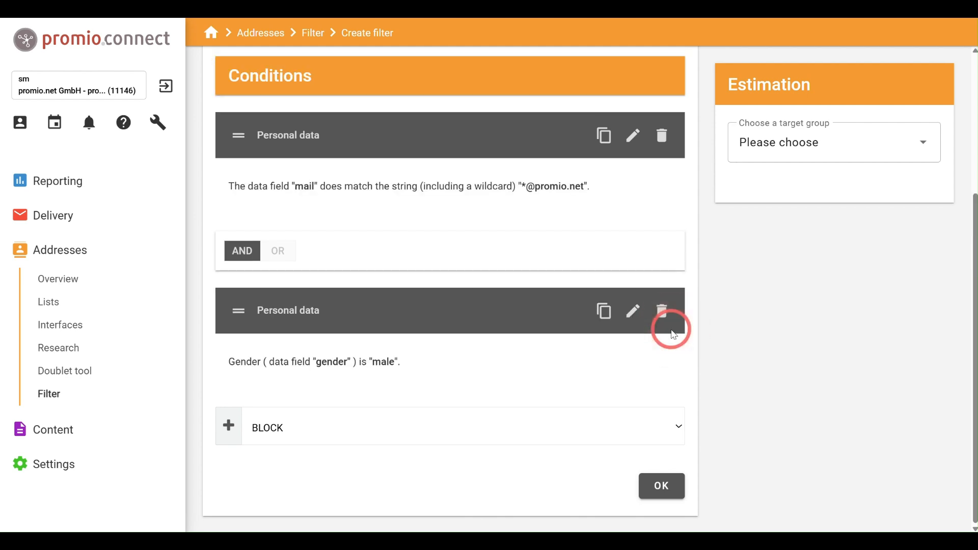
Step: Choose the target group Mitarbeiter promio.net for the estimation, searching for promio, and calculate its size after filtering
left_click(789, 152)
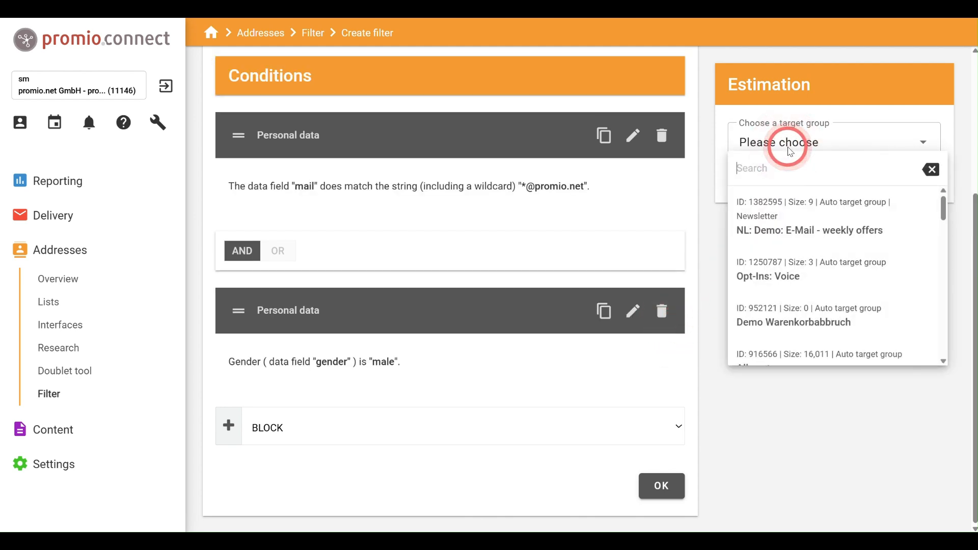
type("promio")
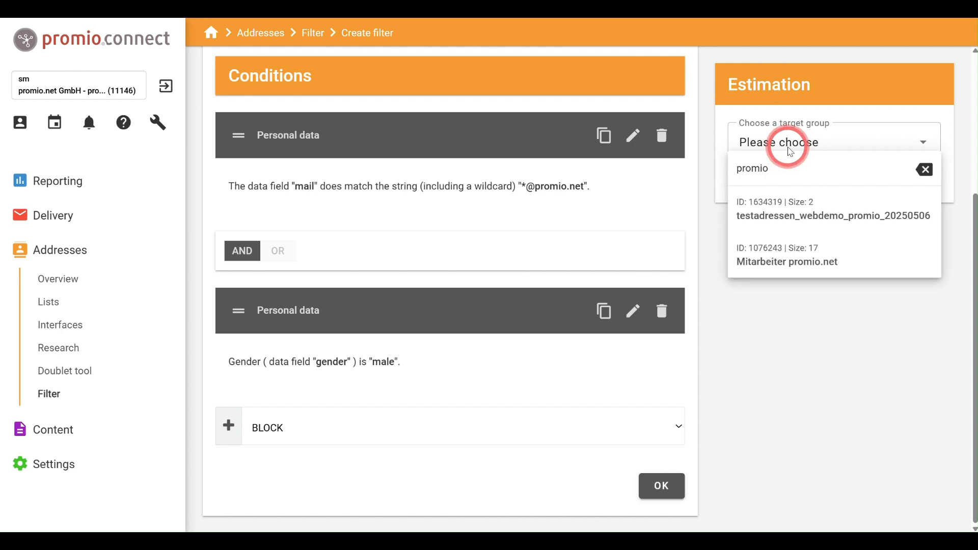
left_click(766, 254)
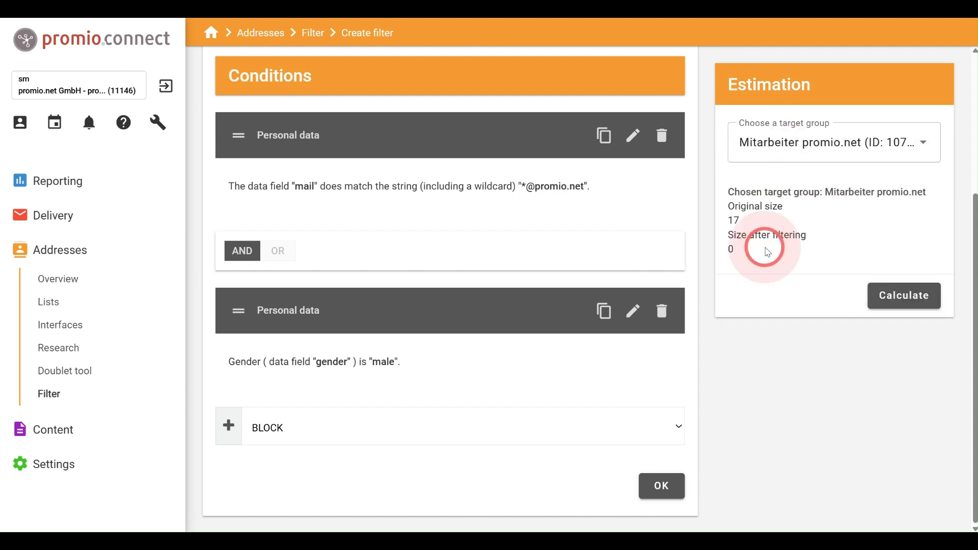
left_click(905, 294)
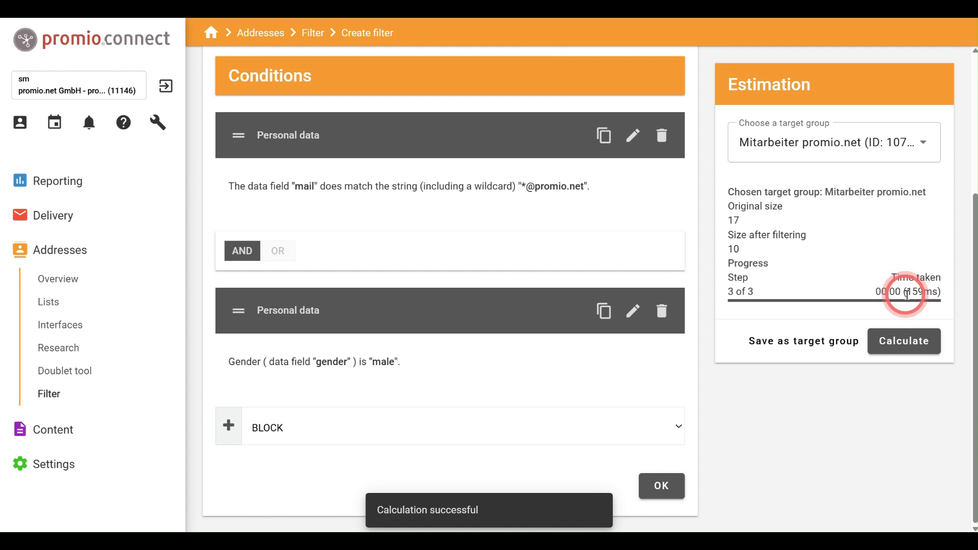
Step: Save the filtered addresses as a target group named Filter Demo without a limit, and save the filter itself
left_click(807, 343)
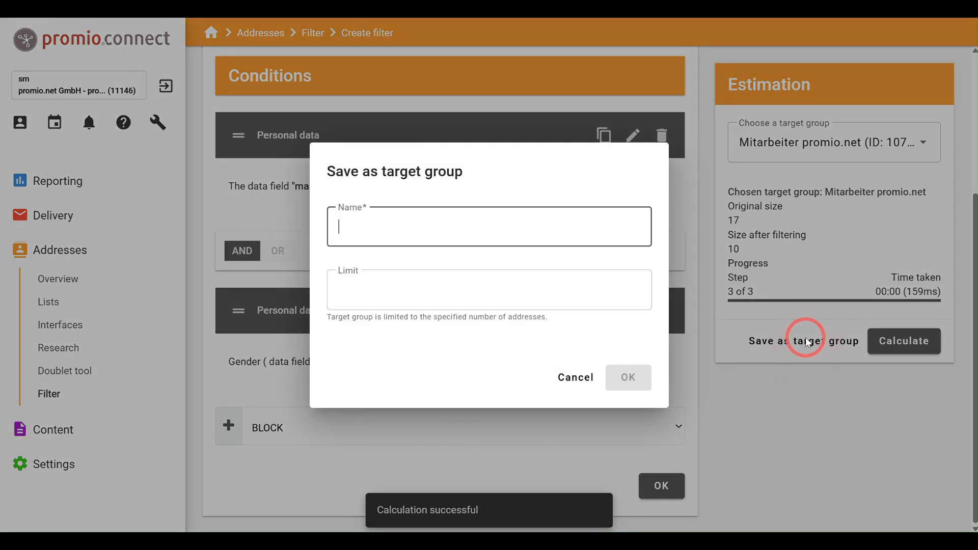
left_click(525, 229)
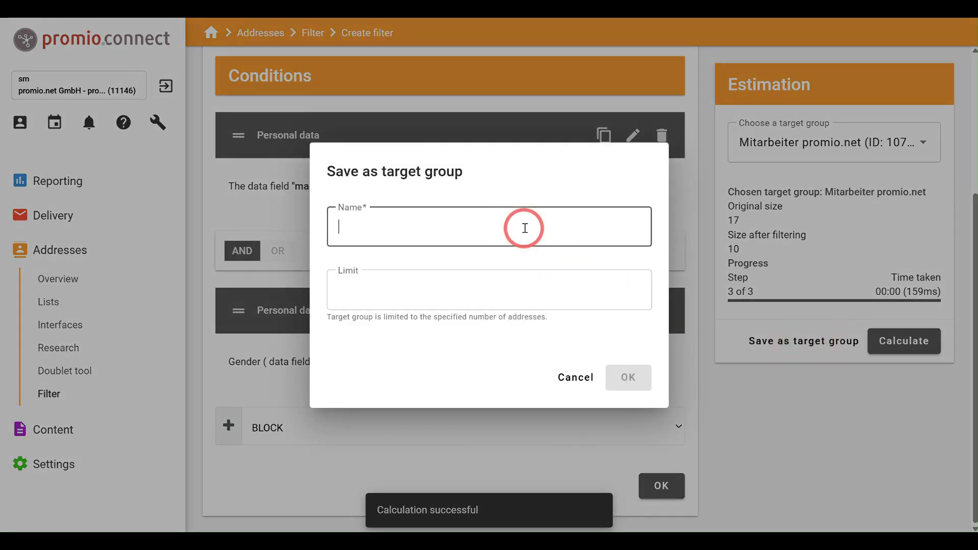
type("Filter Demo")
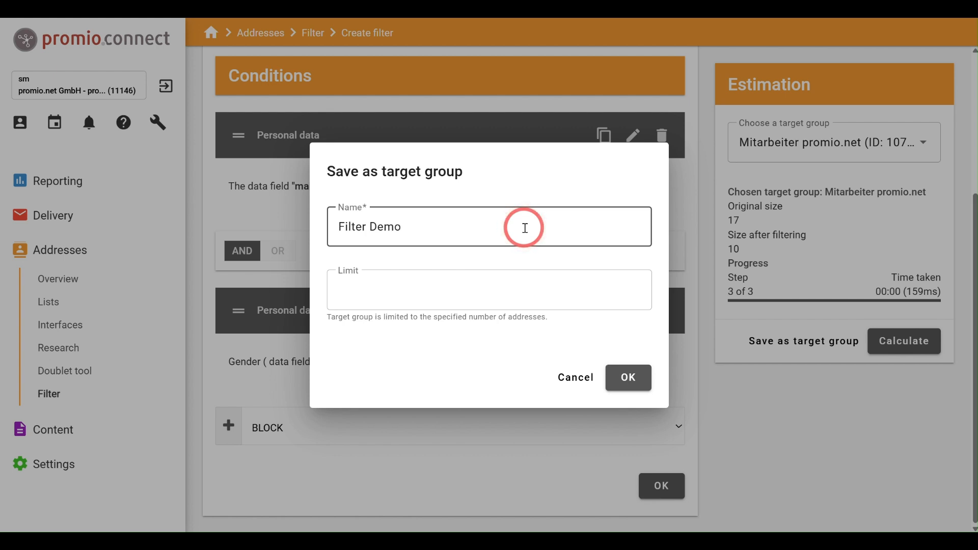
left_click(629, 380)
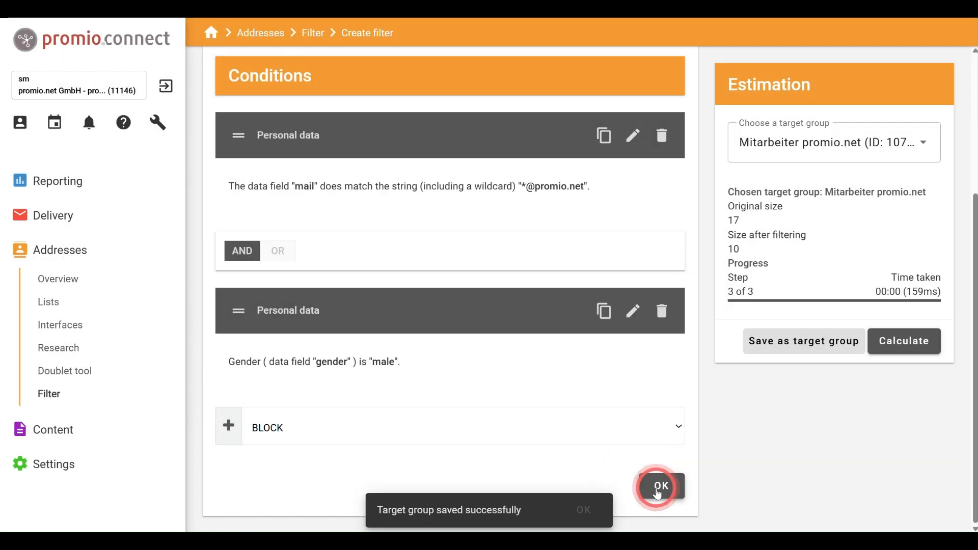
left_click(658, 488)
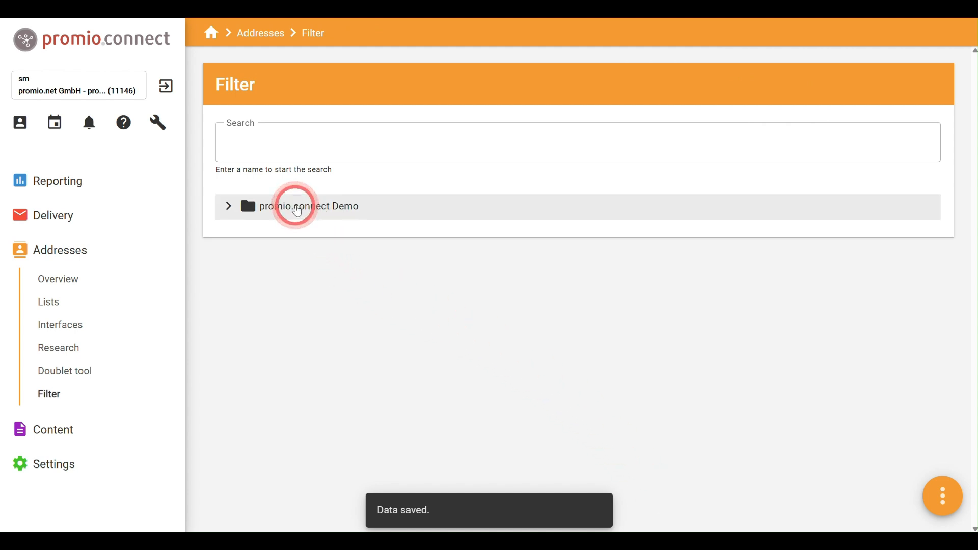
Step: Open the saved filter Filter Demo from promio.connect Demo > Mitarbeiter Filter > sm > Filter Demo and review its conditions
left_click(297, 211)
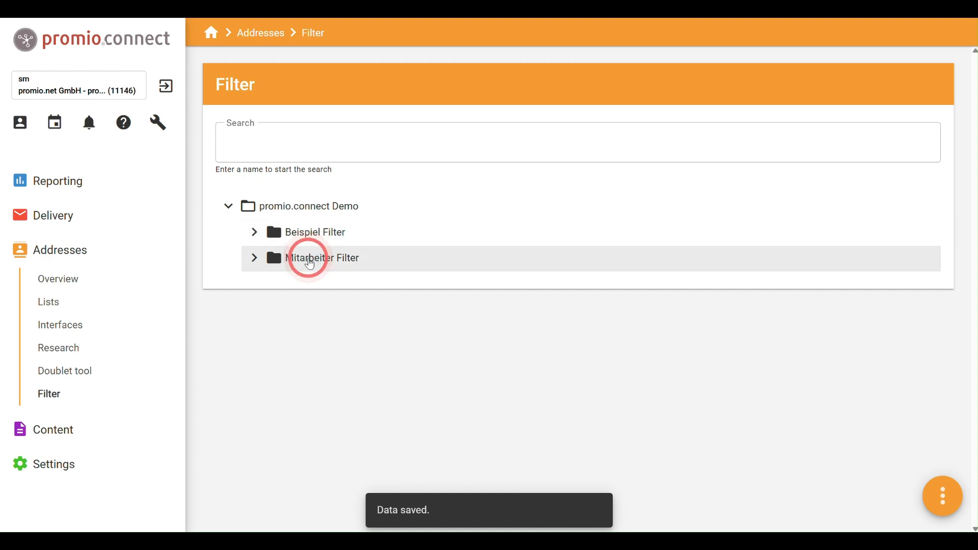
left_click(309, 264)
left_click(336, 492)
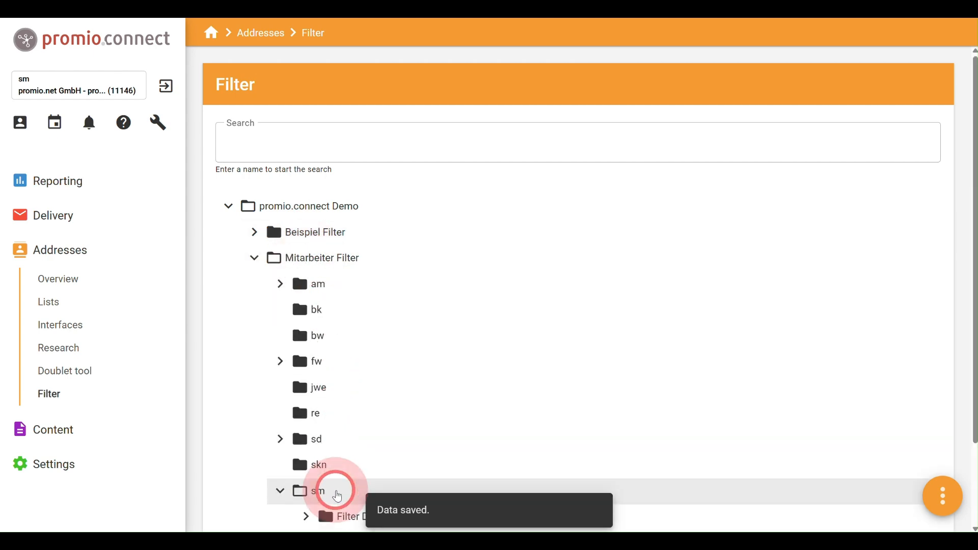
scroll(337, 494, "down", 2)
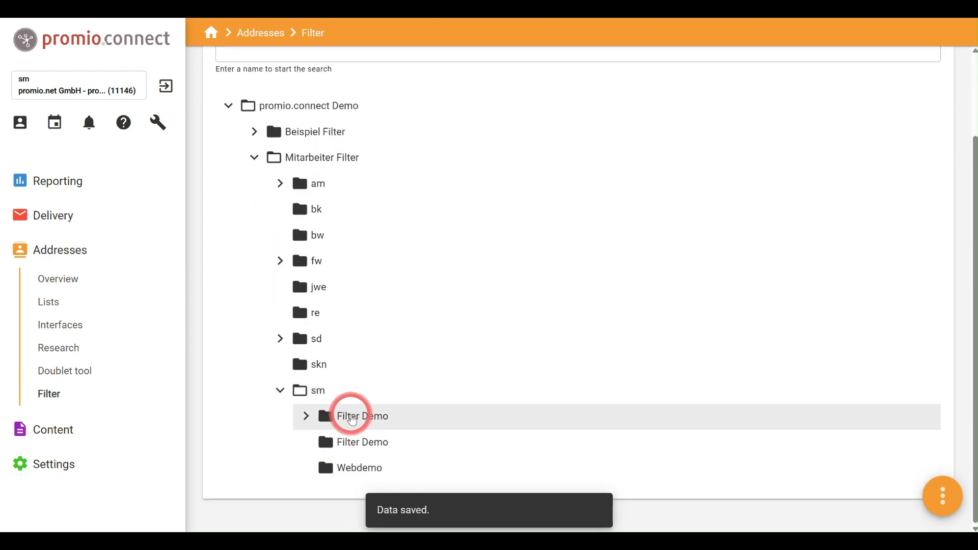
left_click(352, 418)
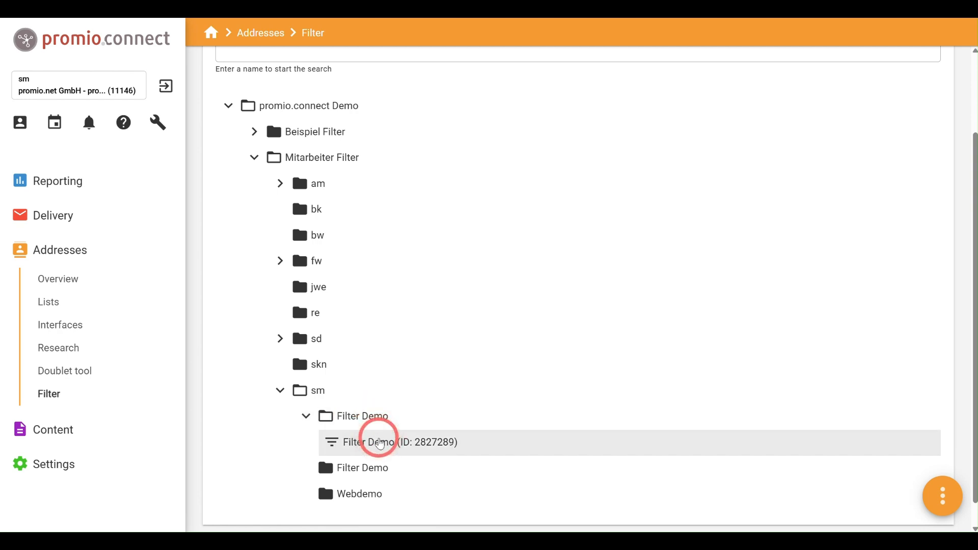
left_click(380, 443)
scroll(381, 442, "down", 4)
left_click(380, 443)
left_click(380, 439)
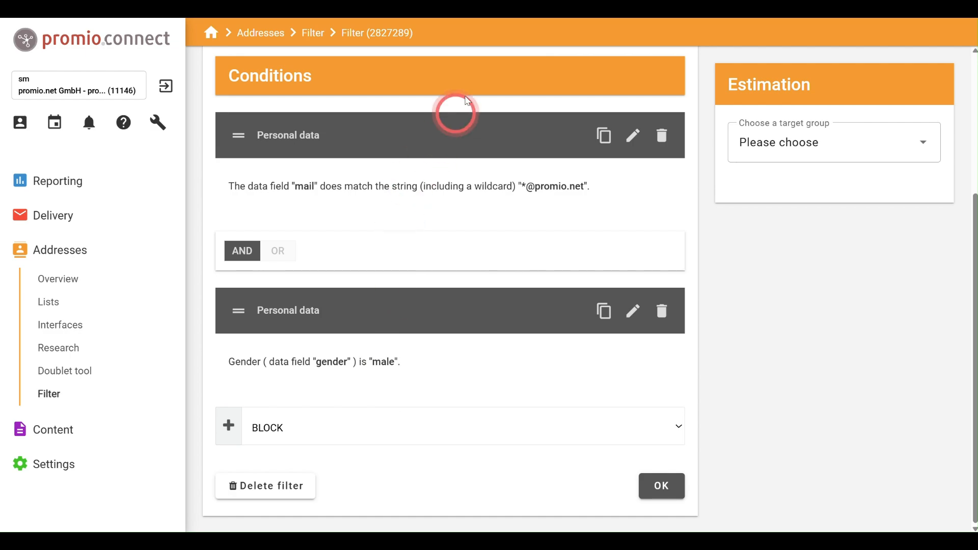